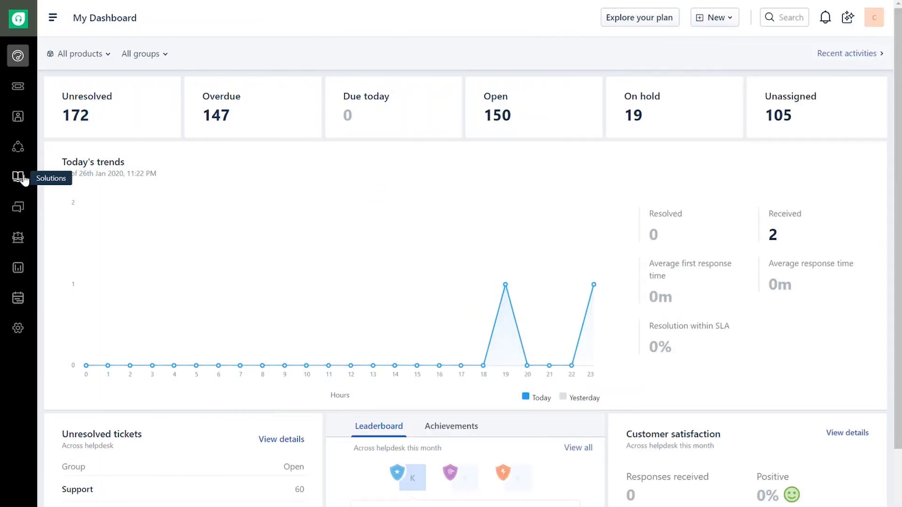
Start a new knowledge base article and toggle Code view to inspect its HTML
left_click(18, 177)
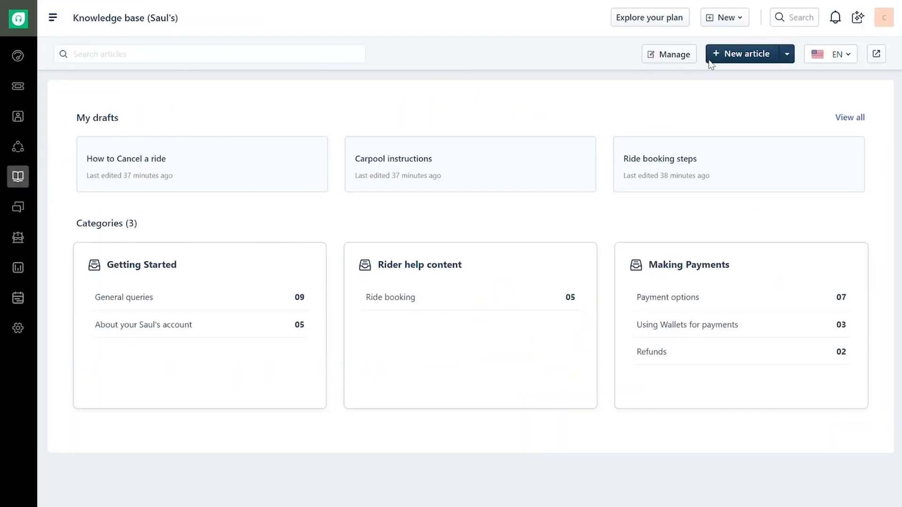
left_click(726, 54)
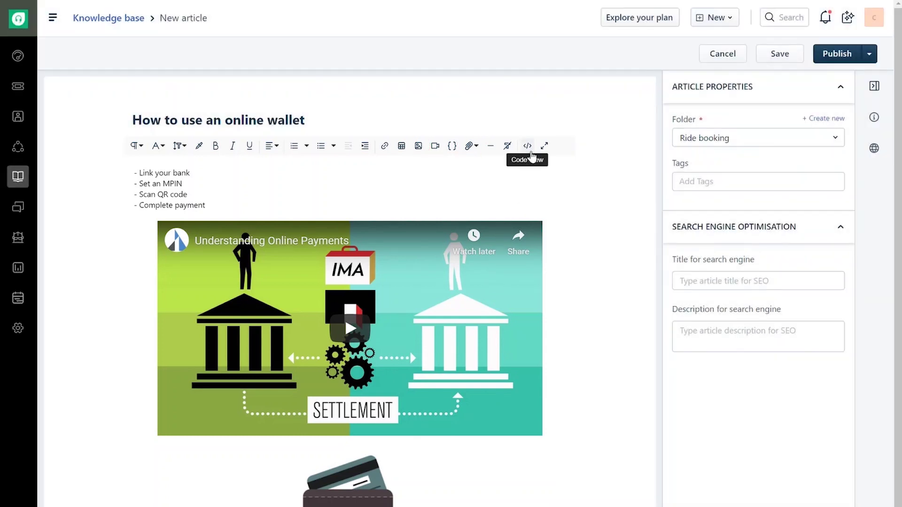
left_click(526, 146)
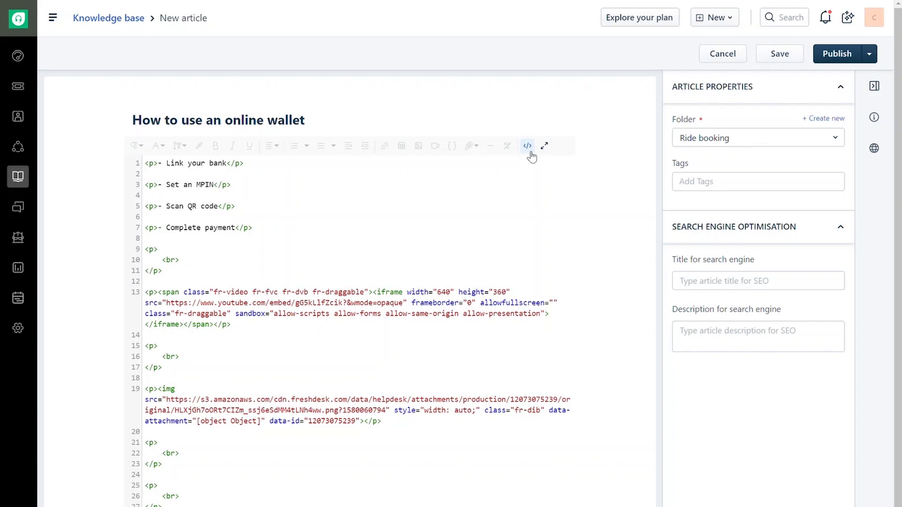
left_click(527, 146)
Tag the article 'payments', set SEO title 'Best online wallet', keep folder Ride booking
left_click(715, 183)
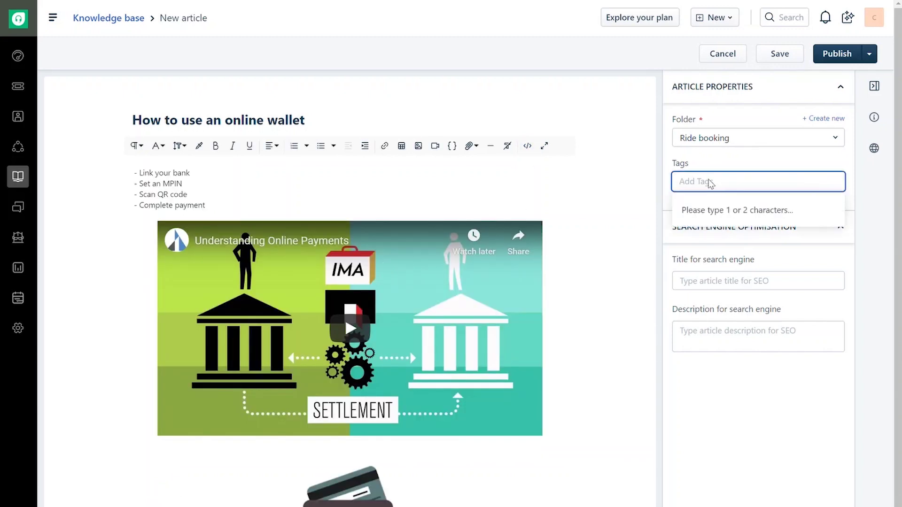
type("payments")
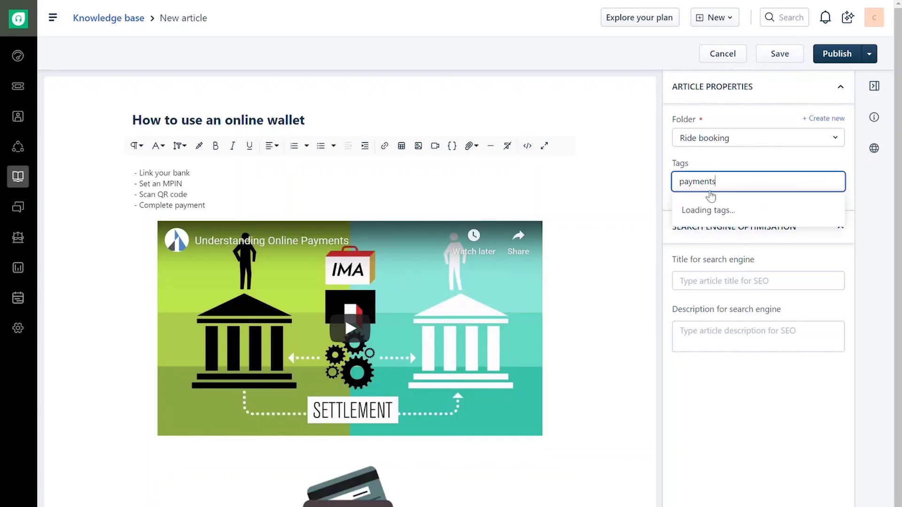
key("Return")
left_click(696, 285)
type("Best")
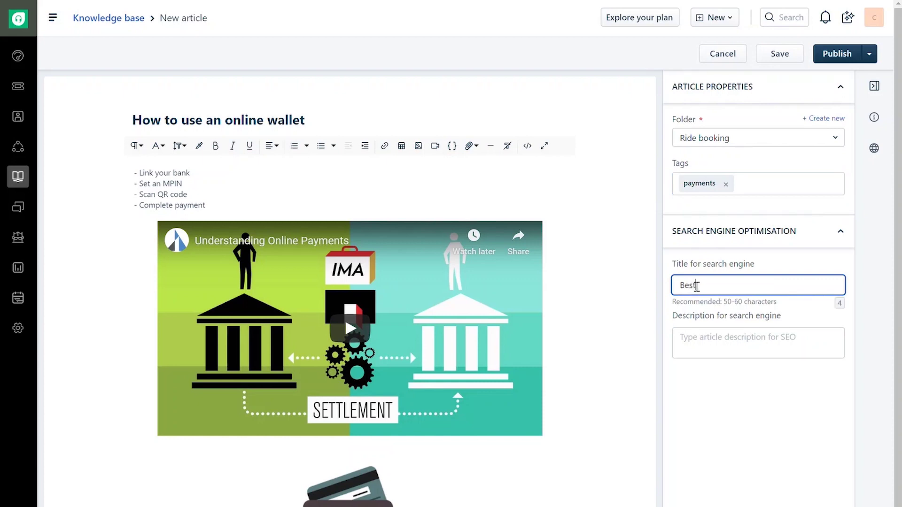
type(" online wallet")
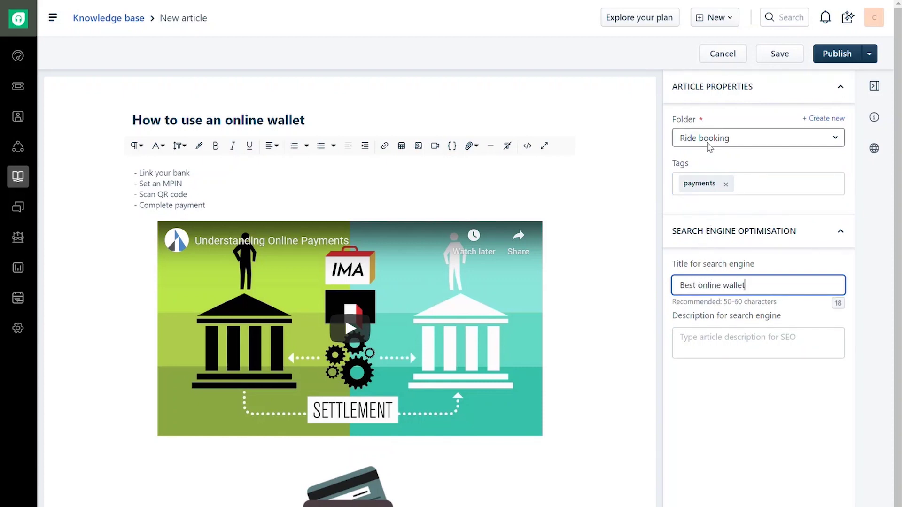
left_click(707, 144)
left_click(705, 263)
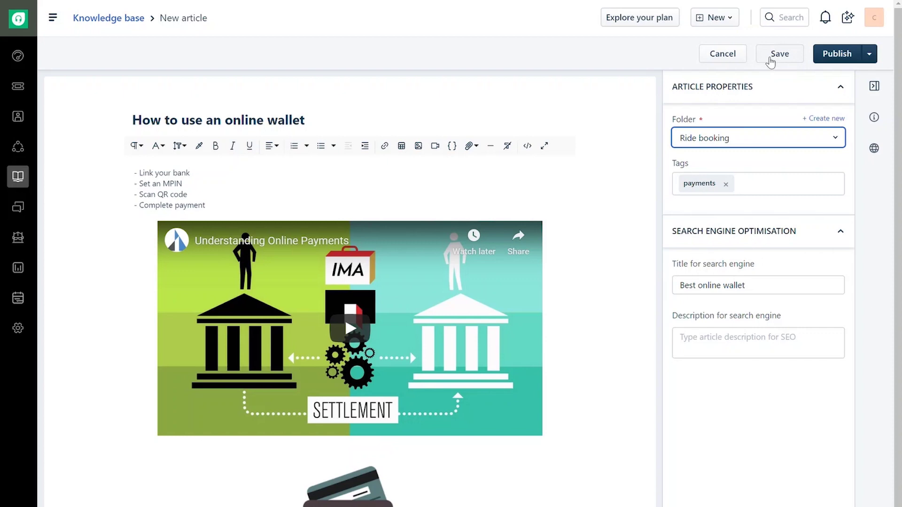
Save the wallet article as a draft, preview it, then publish it
left_click(773, 55)
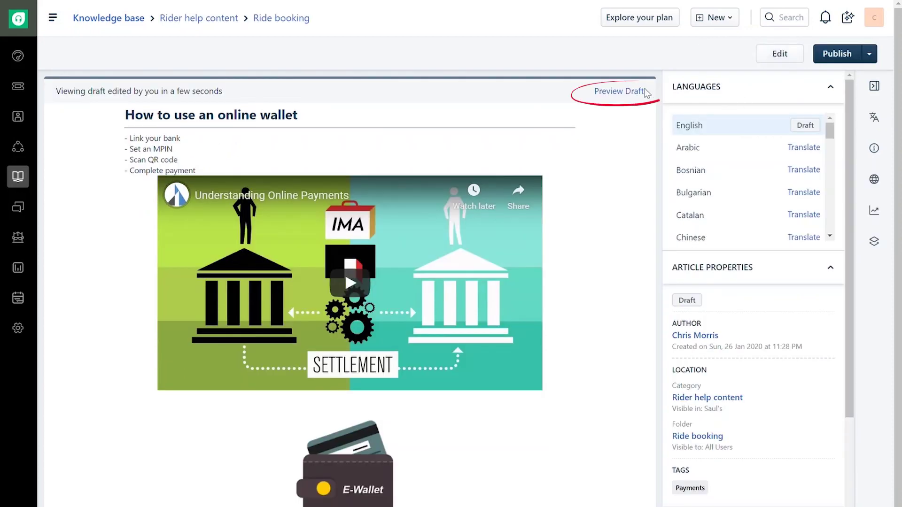
left_click(618, 92)
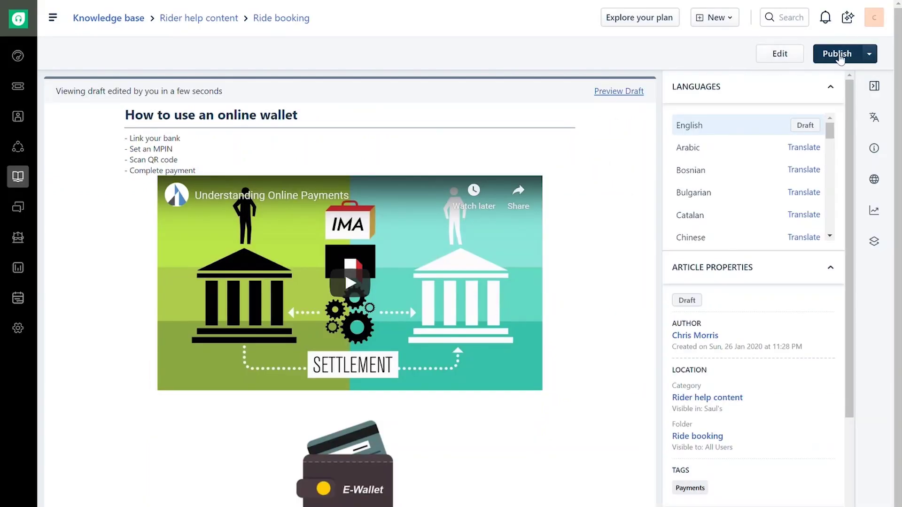
left_click(839, 54)
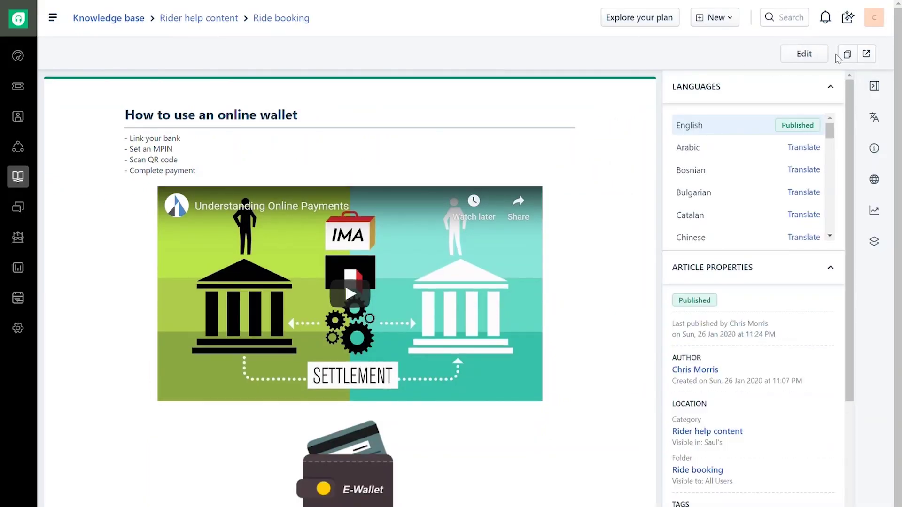
scroll(755, 331, "down", 1)
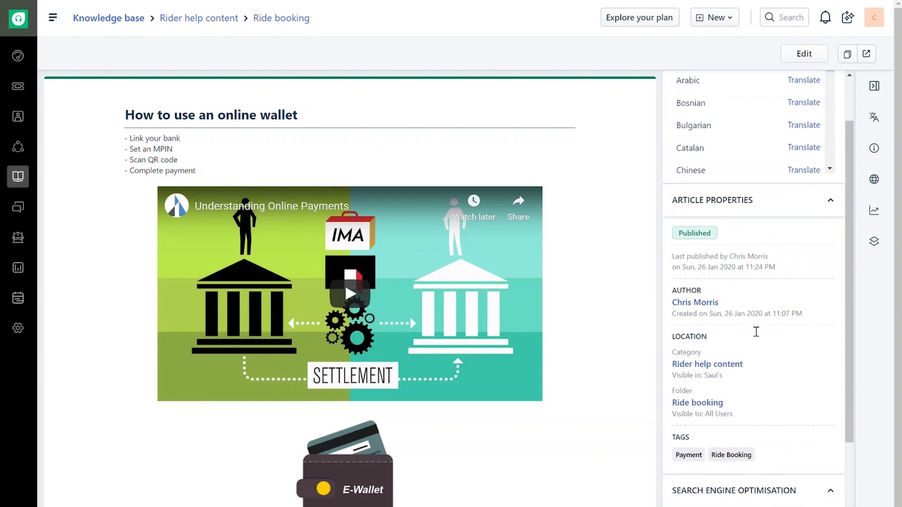
scroll(750, 329, "down", 1)
scroll(756, 328, "down", 2)
Review the article's analytics, then open feedback ticket #769 and check its watchers
left_click(729, 398)
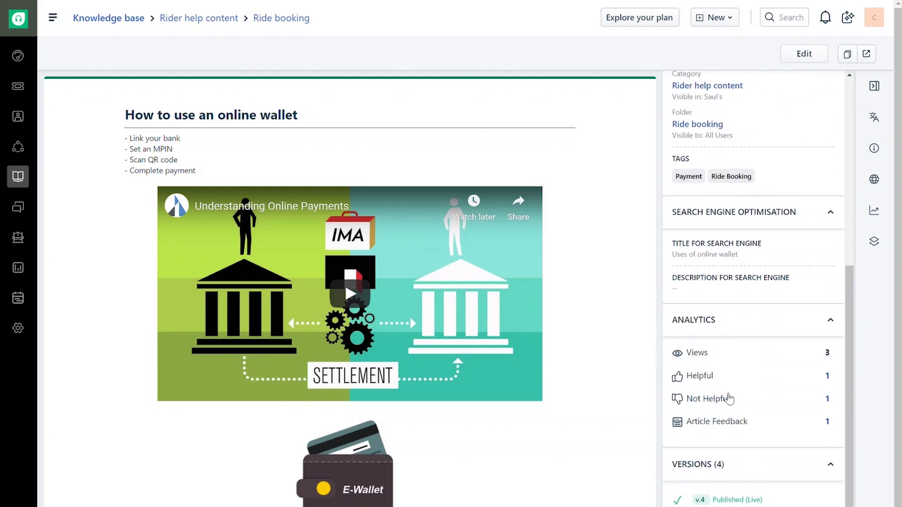
scroll(728, 398, "down", 2)
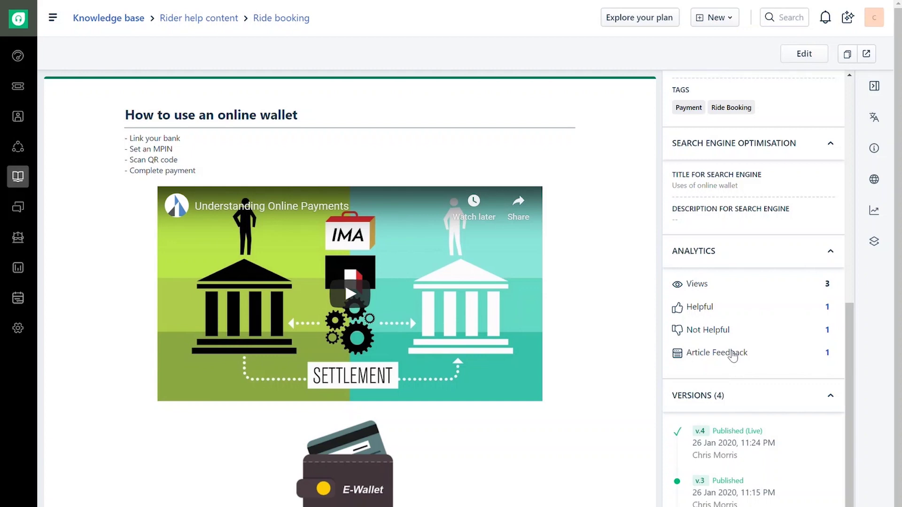
left_click(735, 353)
left_click(236, 113)
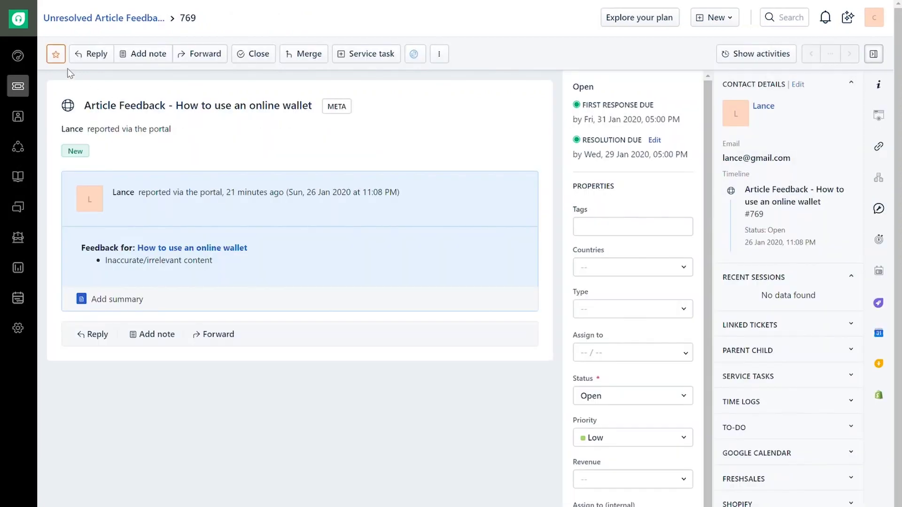
left_click(56, 55)
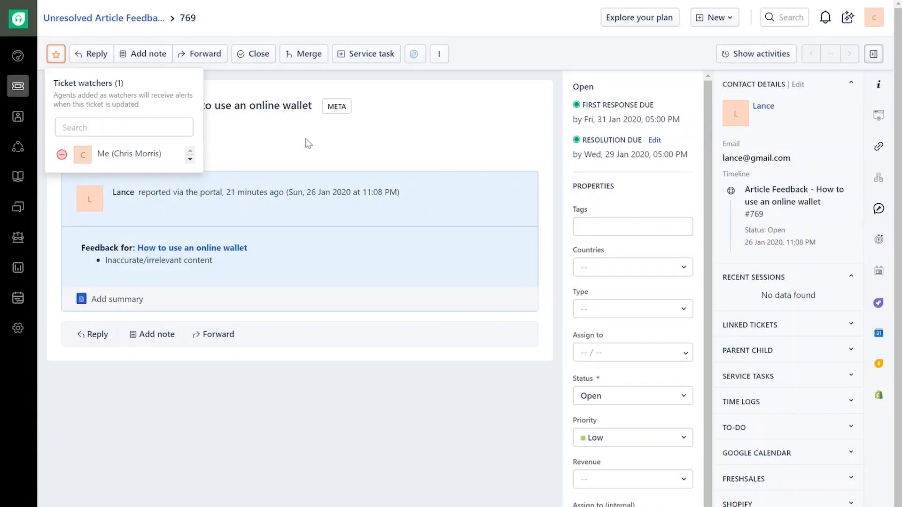
left_click(306, 143)
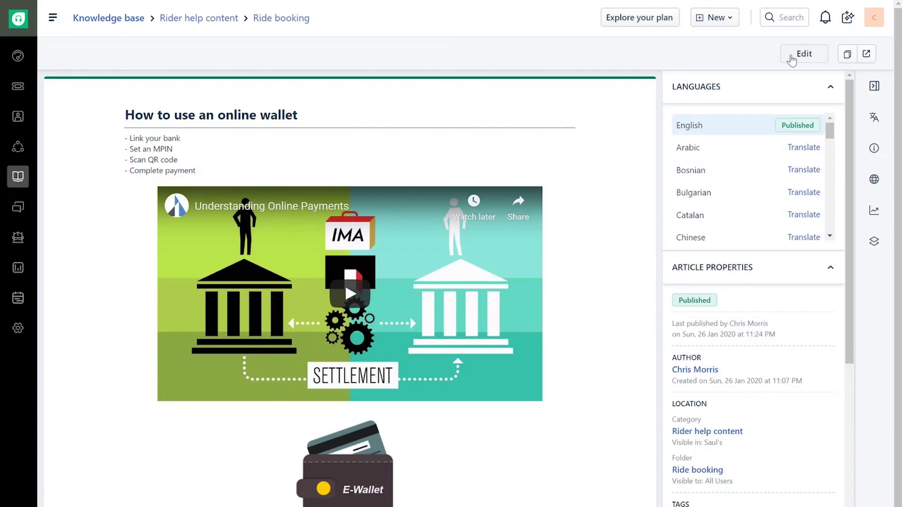
Edit the published wallet article and choose Unpublish from the Publish menu
left_click(805, 54)
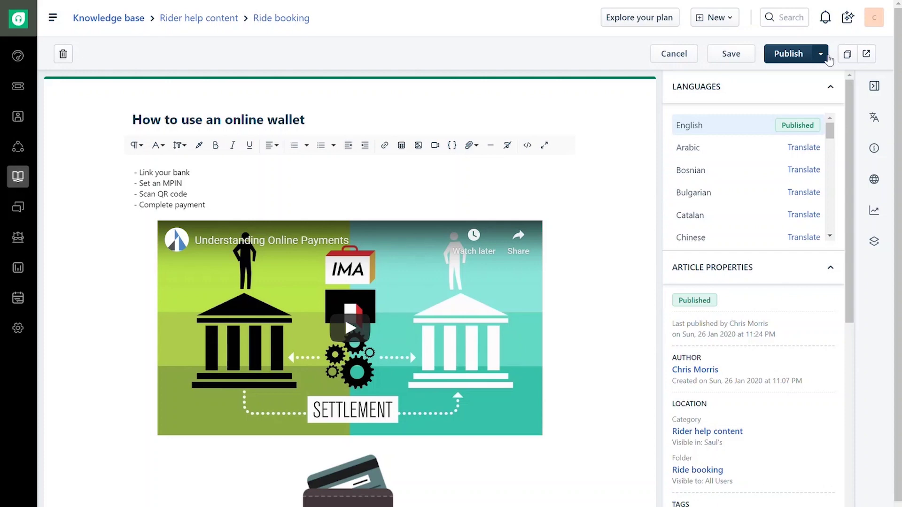
left_click(820, 56)
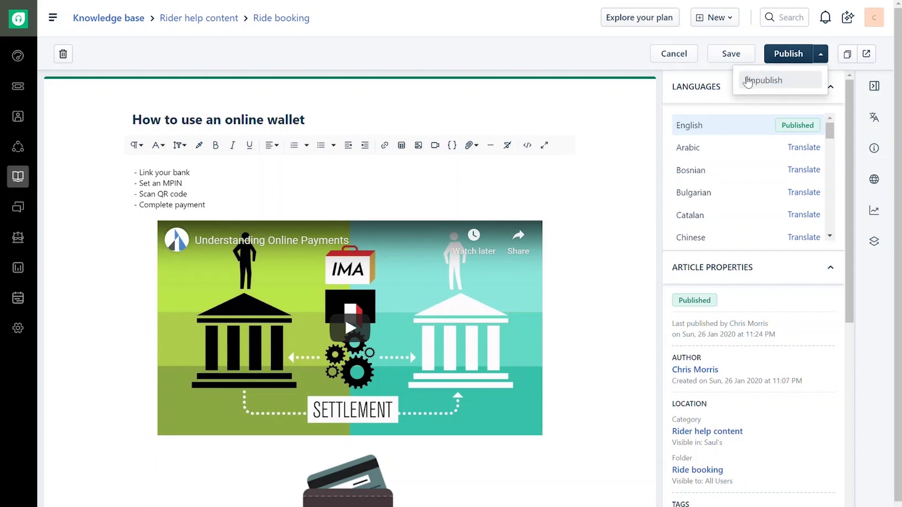
left_click(750, 79)
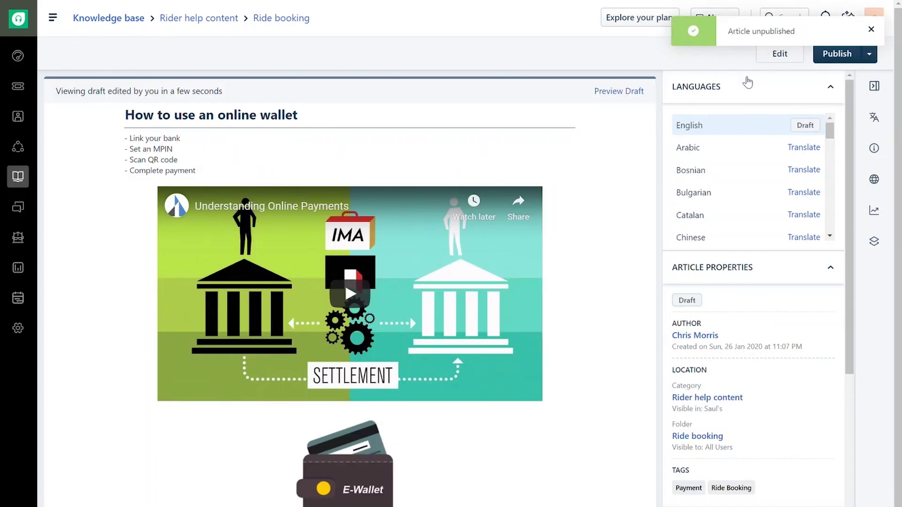